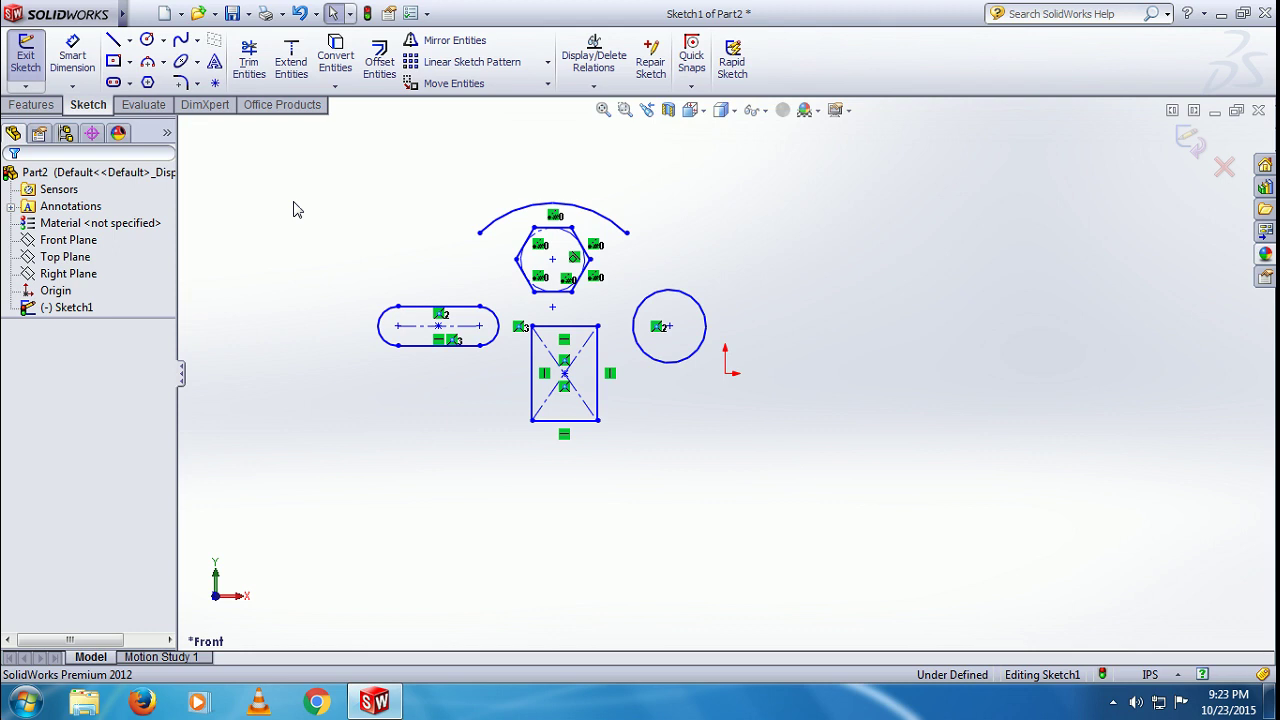
# - Move Slot1 to the left, from a base point on the slot to a new spot further left
pyautogui.click(461, 86)
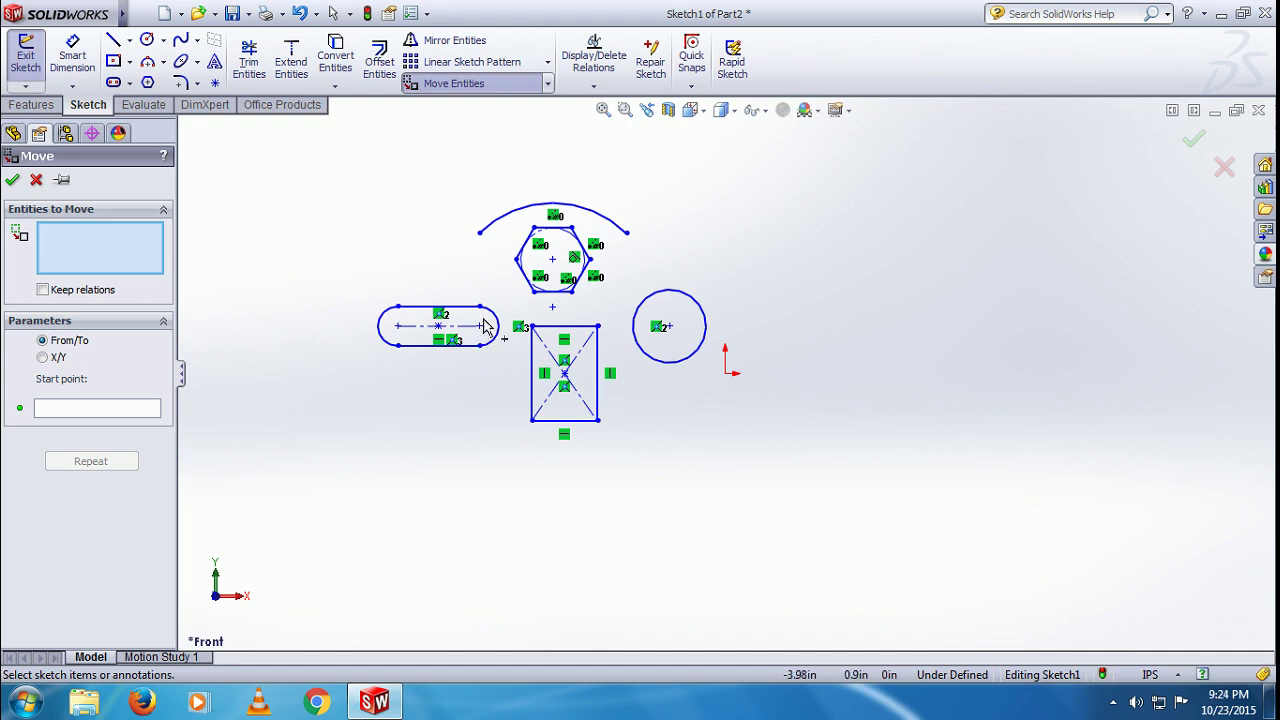
pyautogui.moveTo(338, 268); pyautogui.dragTo(507, 367)
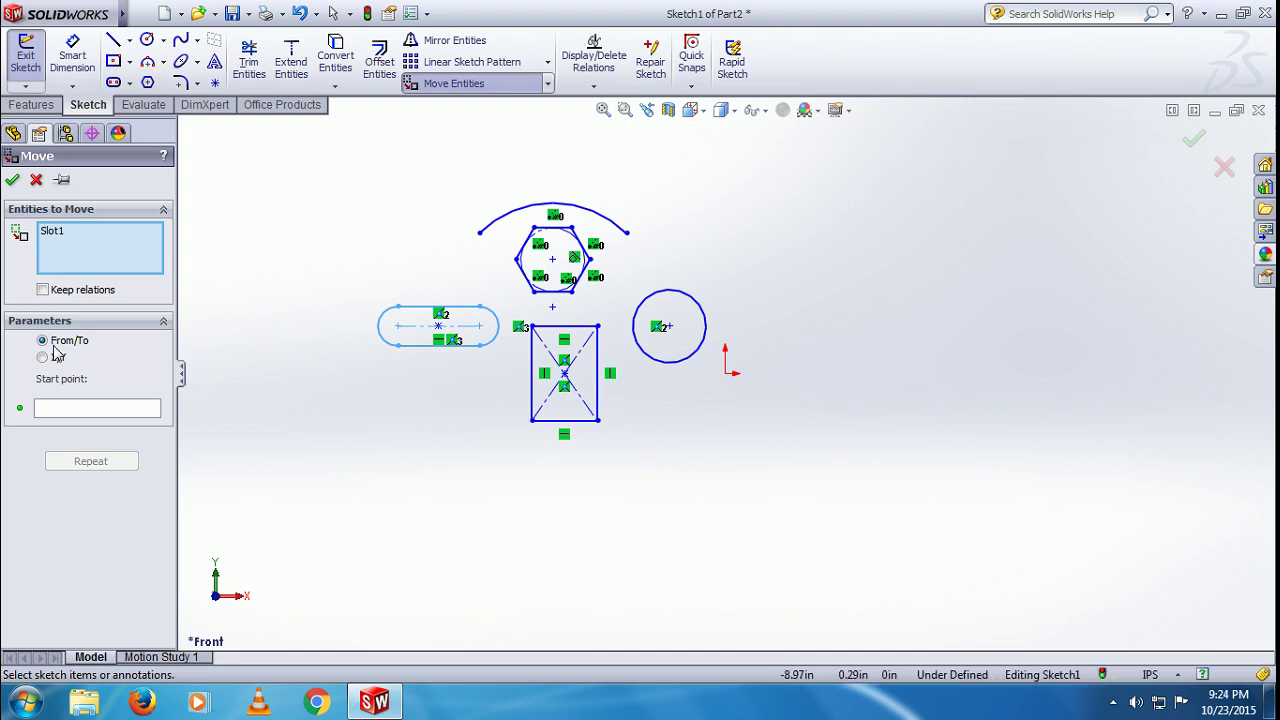
pyautogui.click(68, 409)
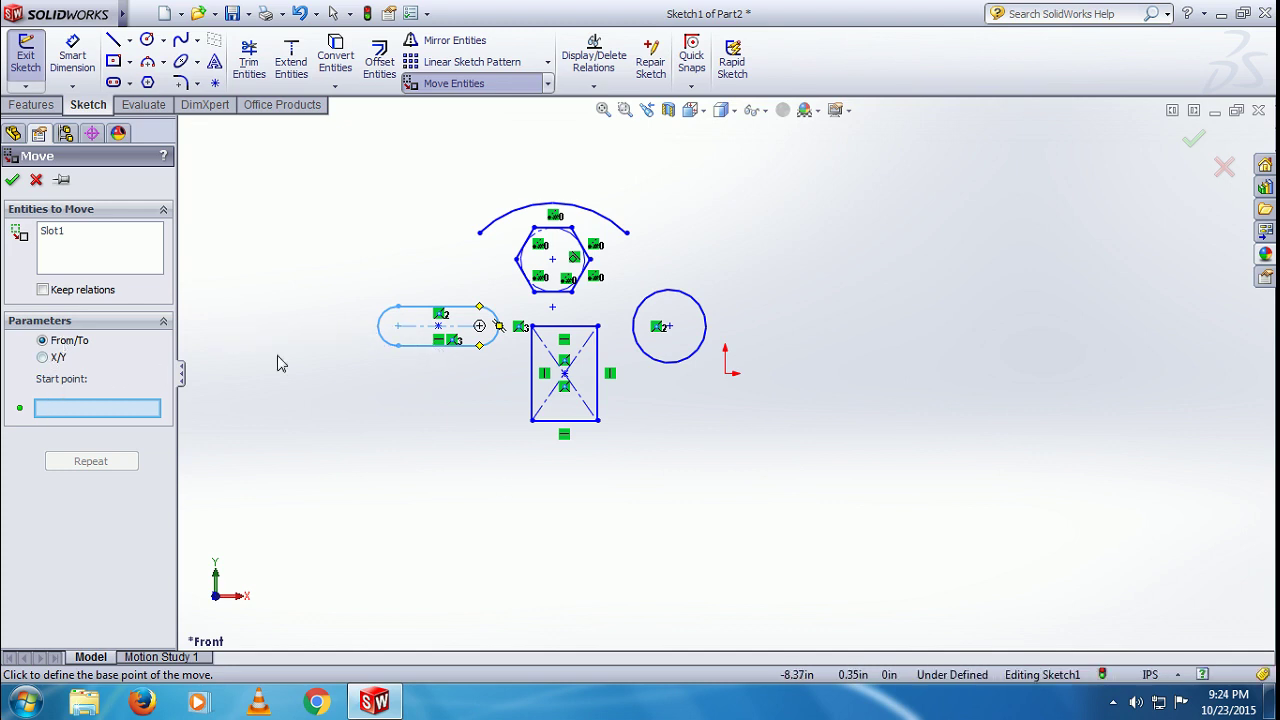
pyautogui.click(337, 328)
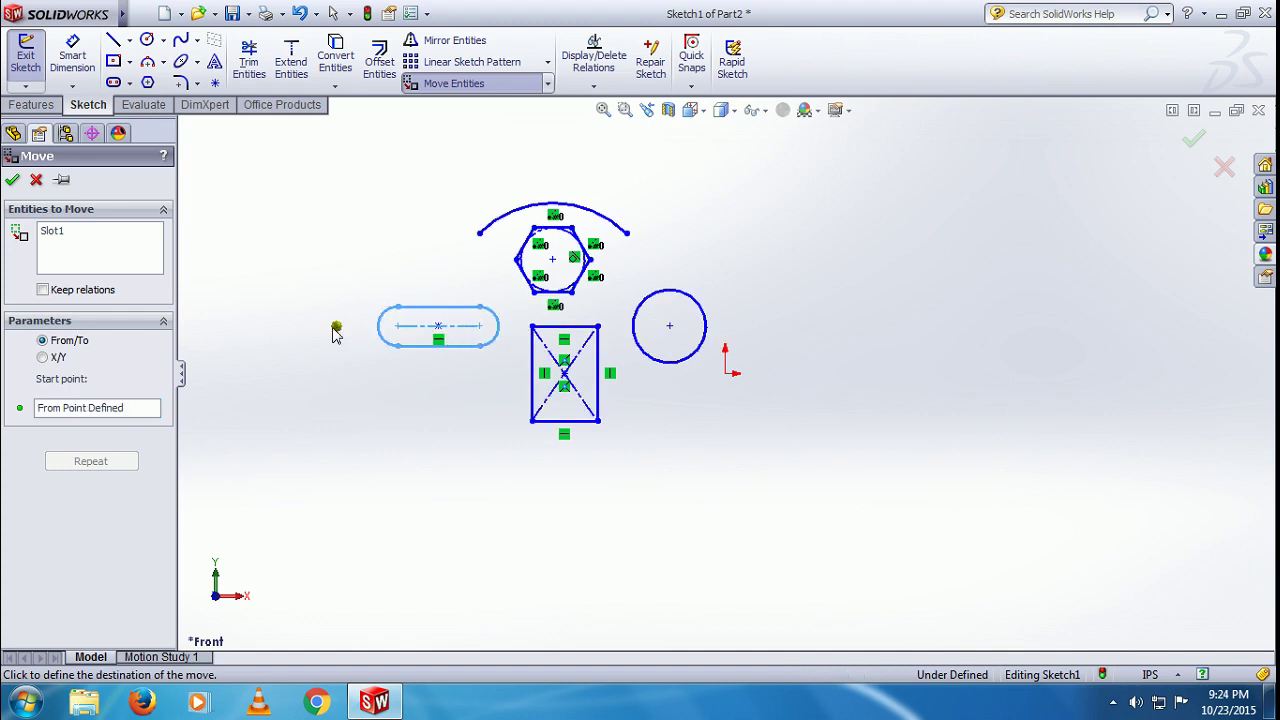
pyautogui.click(280, 335)
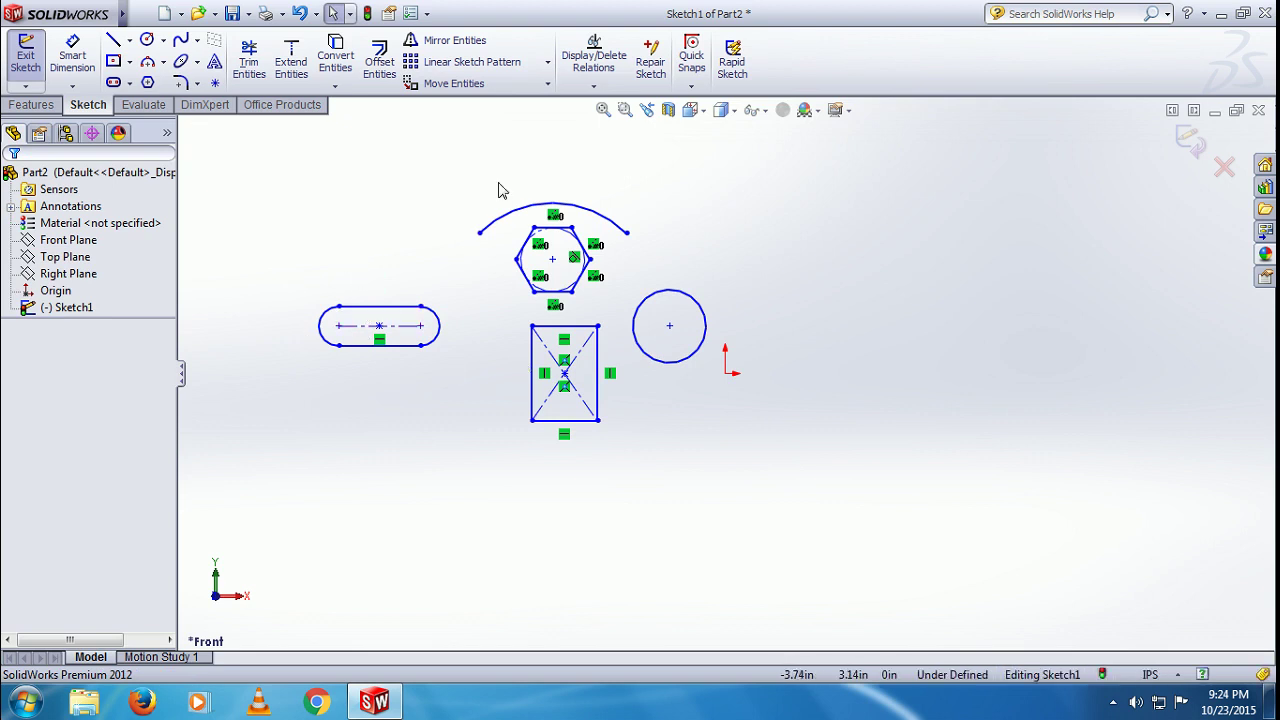
# - Copy Arc4 from its top point and place the copy directly above the original arc
pyautogui.click(549, 90)
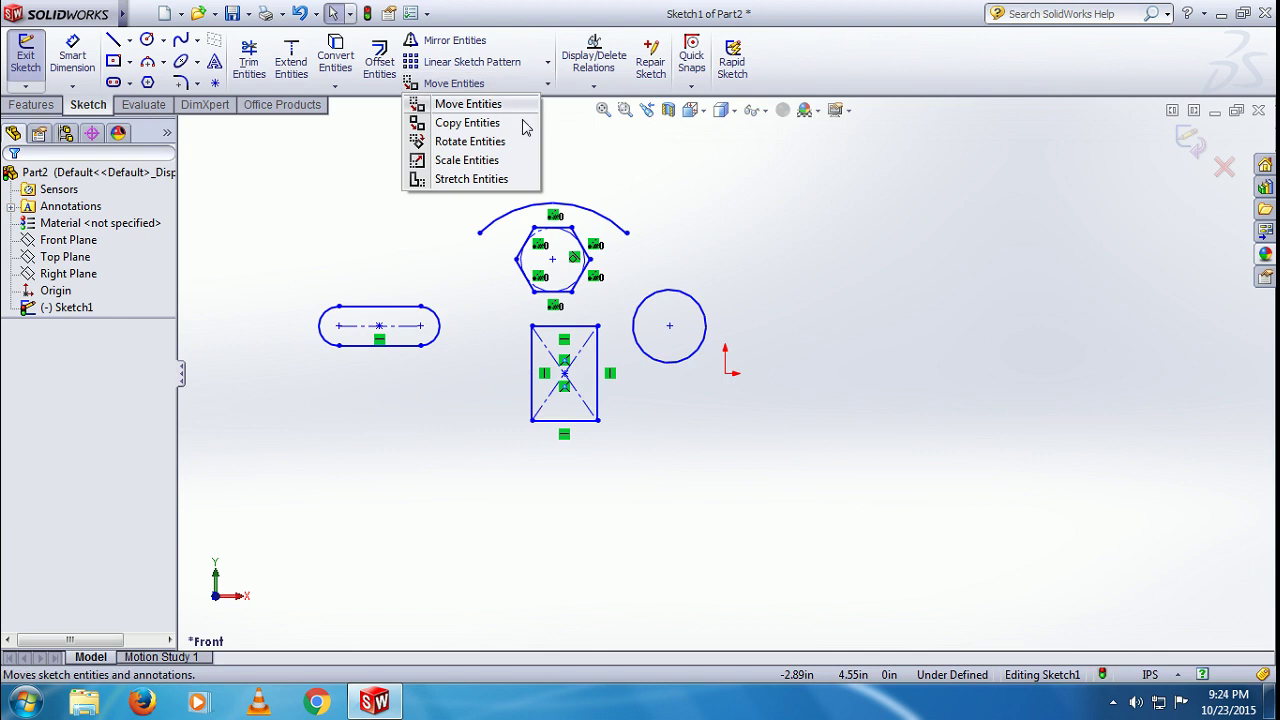
pyautogui.click(523, 126)
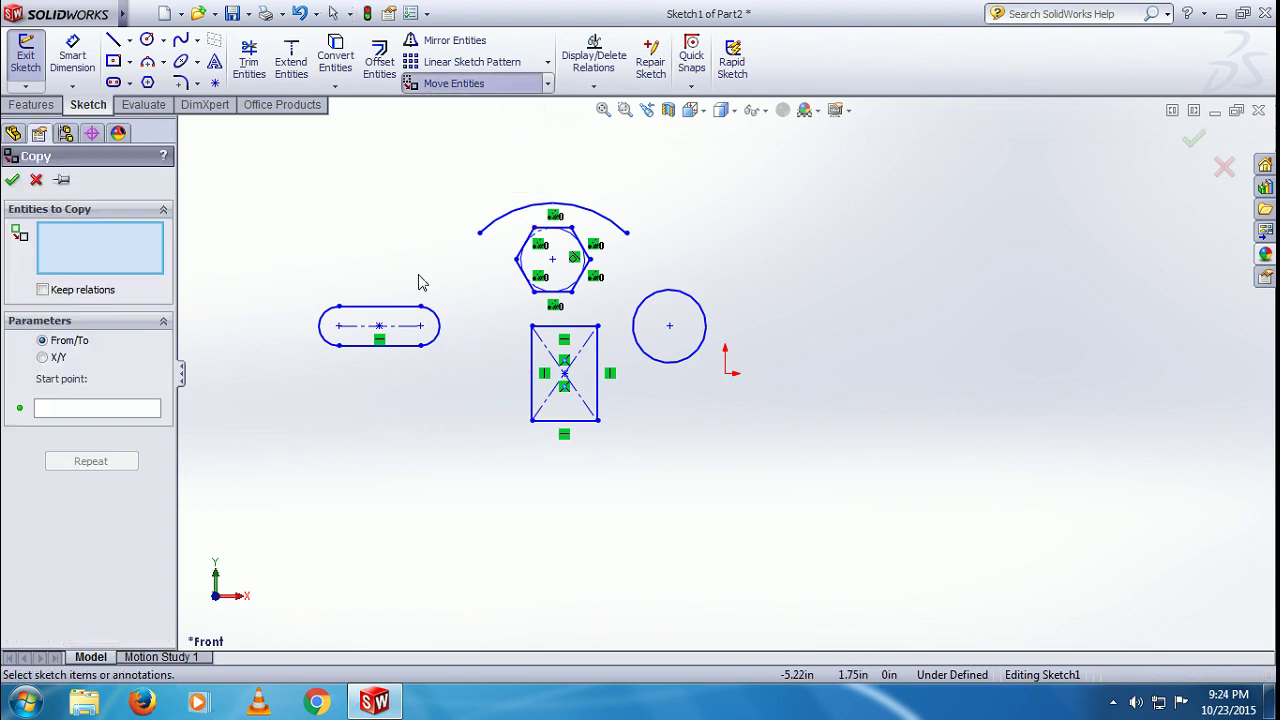
pyautogui.click(489, 226)
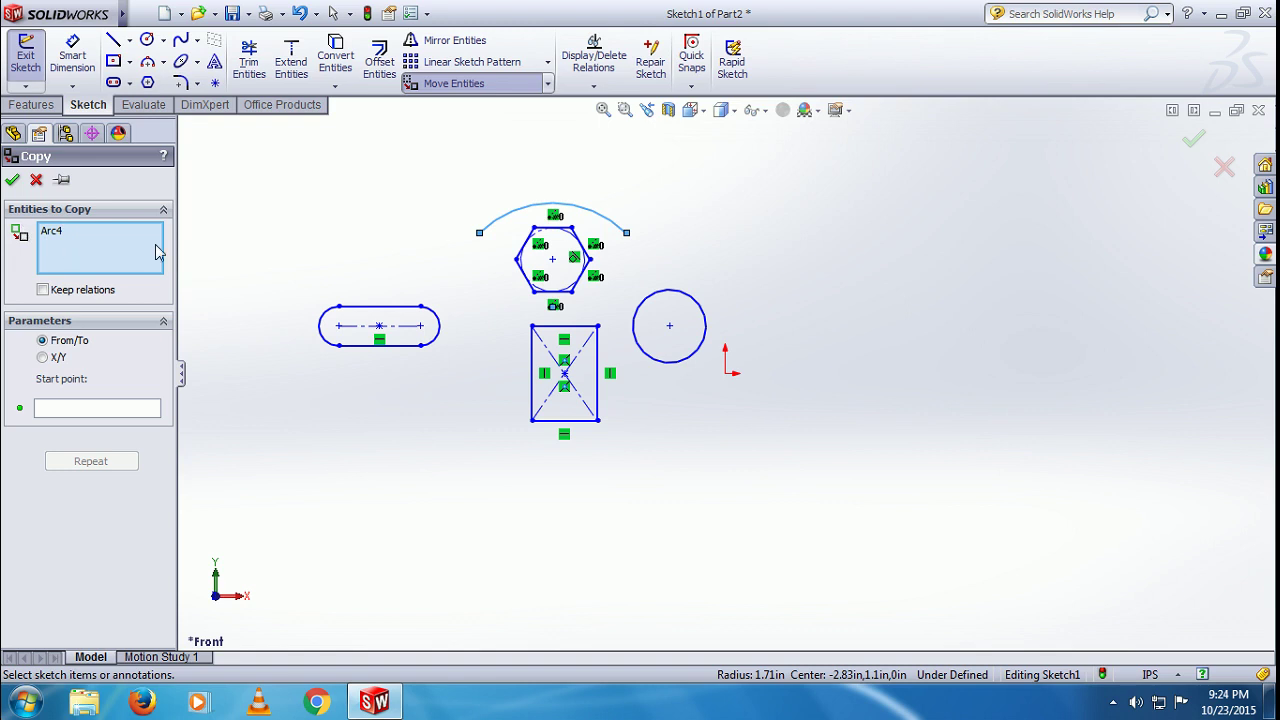
pyautogui.click(85, 341)
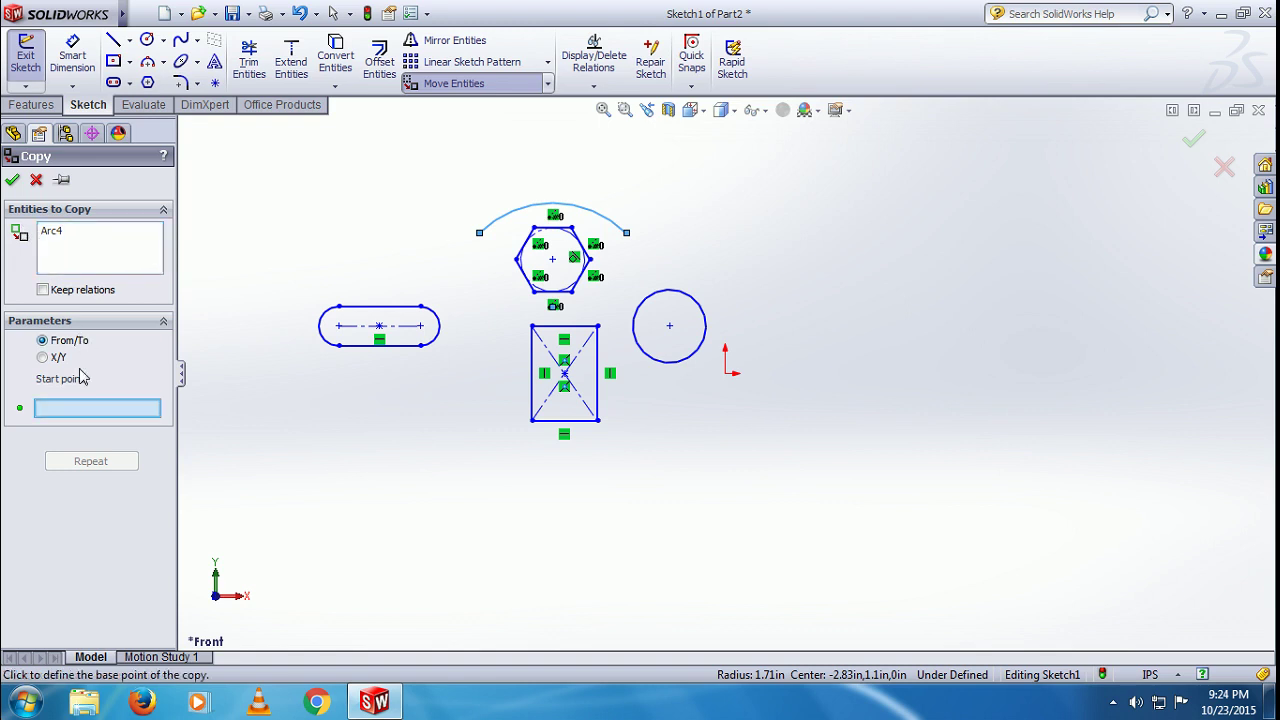
pyautogui.click(558, 156)
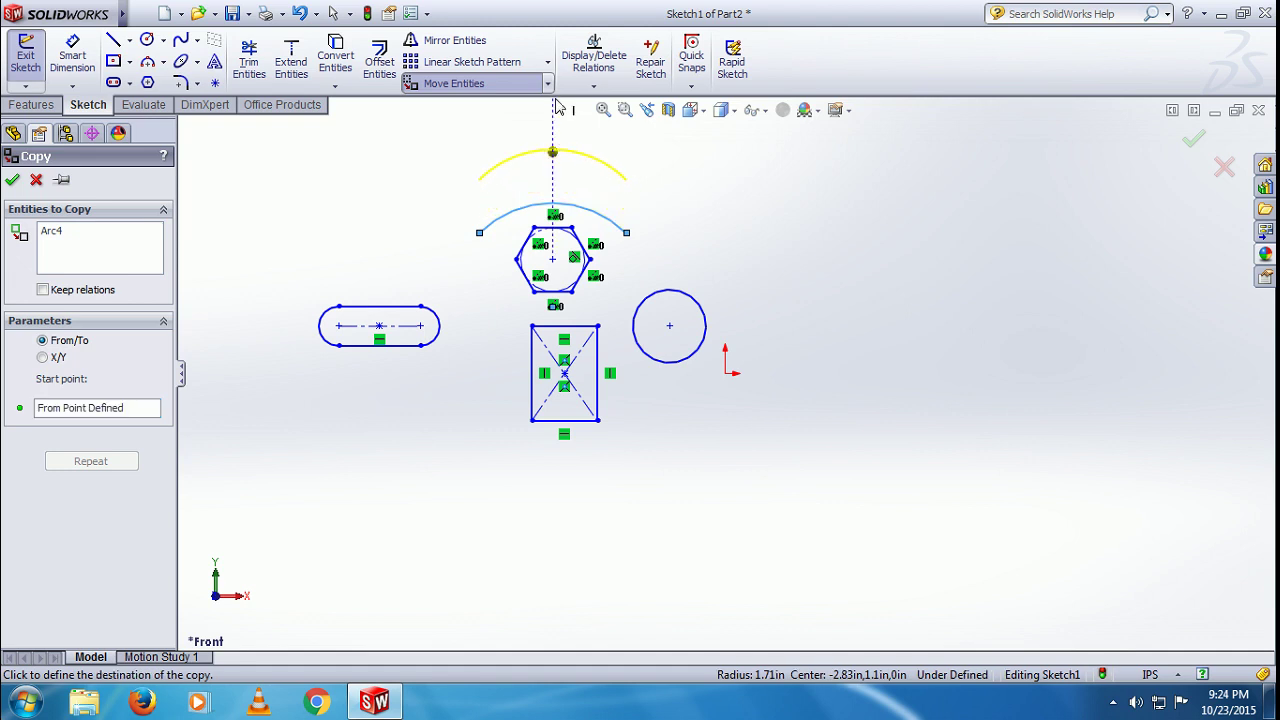
pyautogui.click(553, 104)
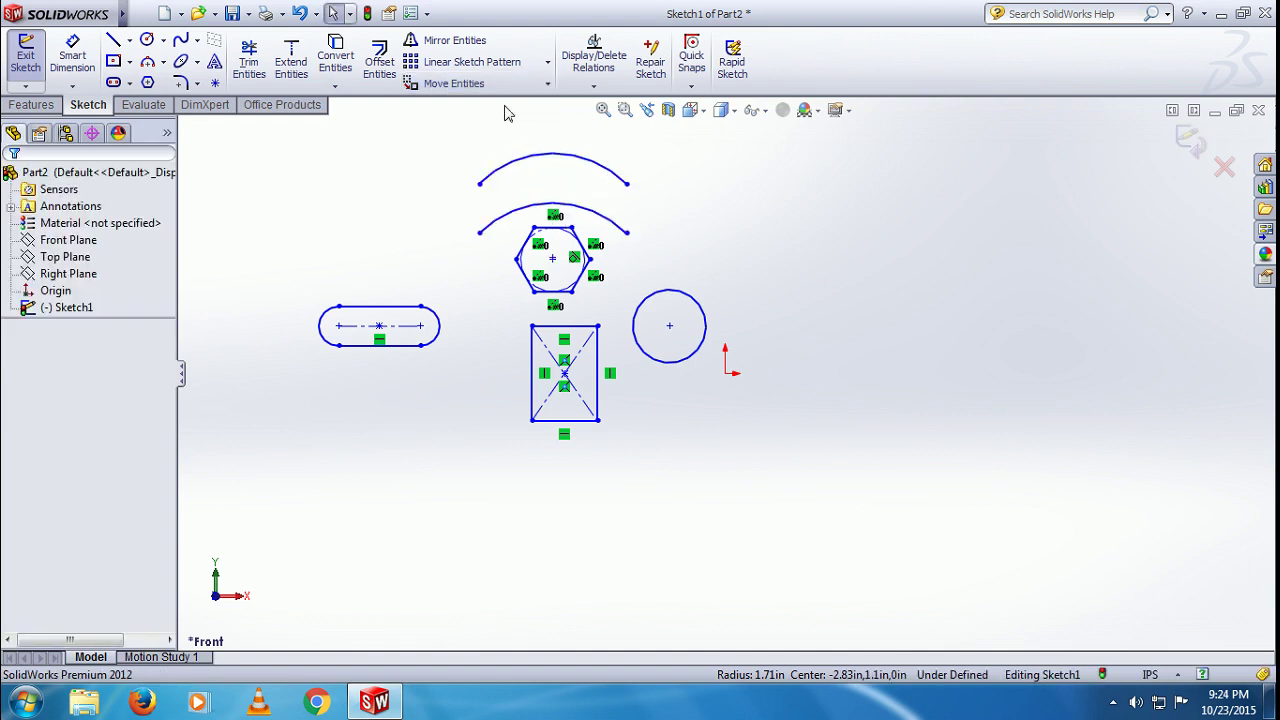
# - Select the whole rectangle for Rotate Entities, clearing a mistaken single-edge selection
pyautogui.click(547, 84)
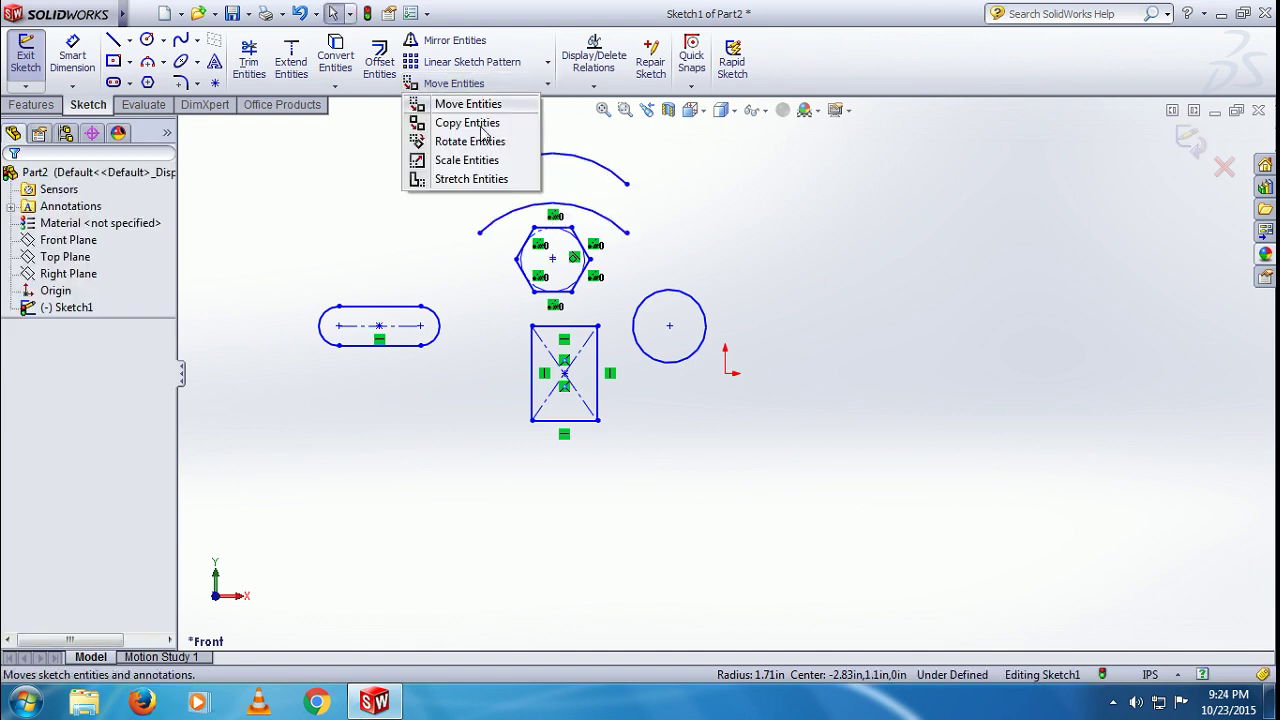
pyautogui.click(470, 141)
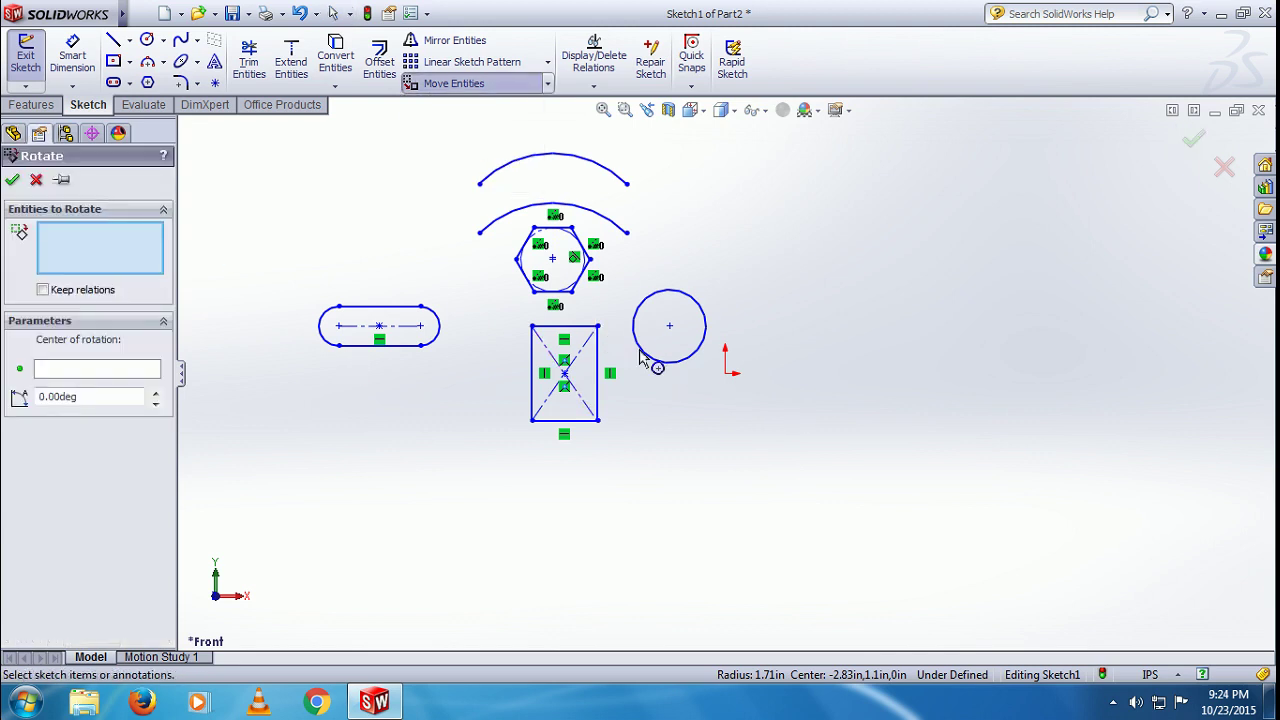
pyautogui.click(598, 366)
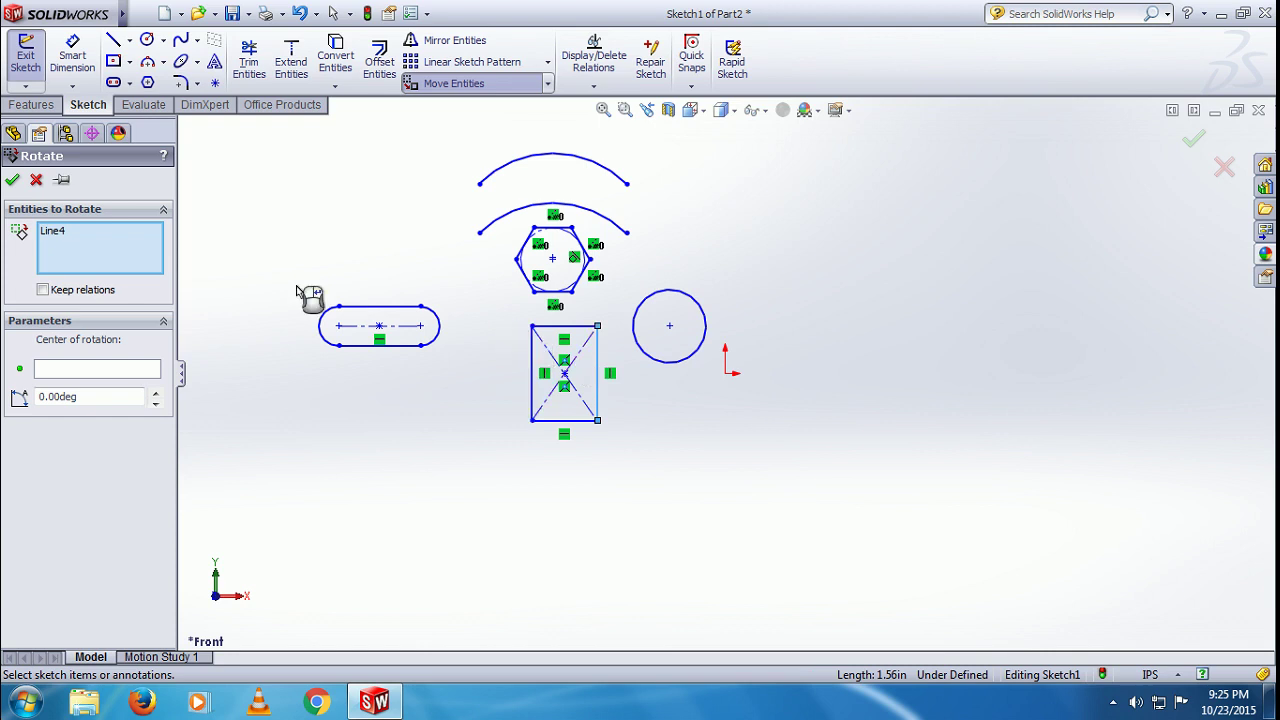
pyautogui.rightClick(121, 257)
pyautogui.click(133, 273)
pyautogui.moveTo(486, 322); pyautogui.dragTo(618, 467)
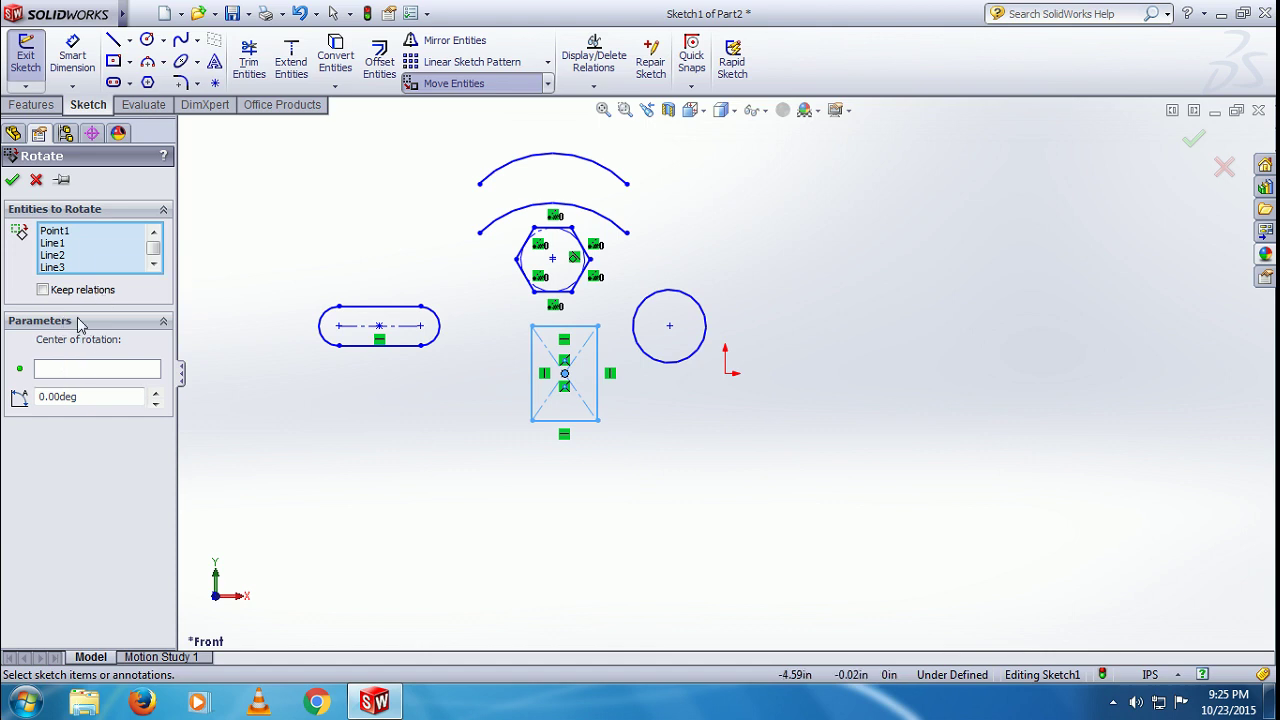
# - Rotate the rectangle about a centre point left of its bottom, and confirm the rotation
pyautogui.doubleClick(46, 397)
pyautogui.click(88, 370)
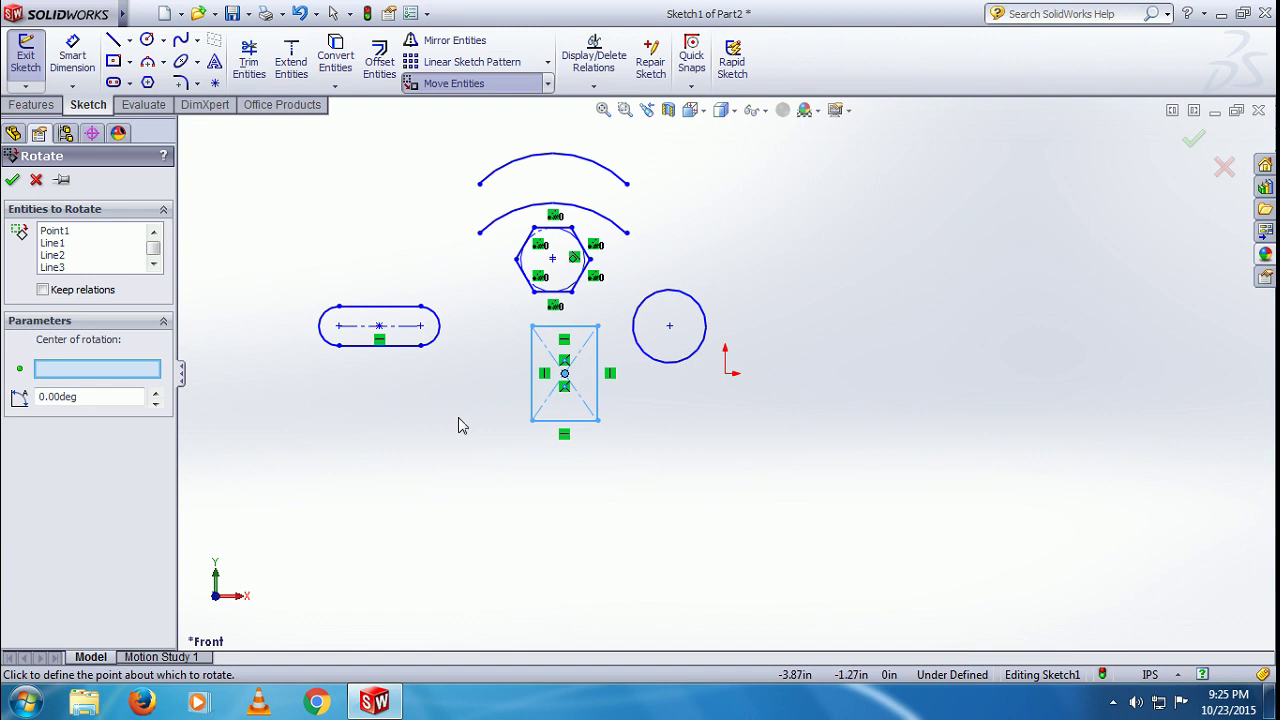
pyautogui.click(433, 420)
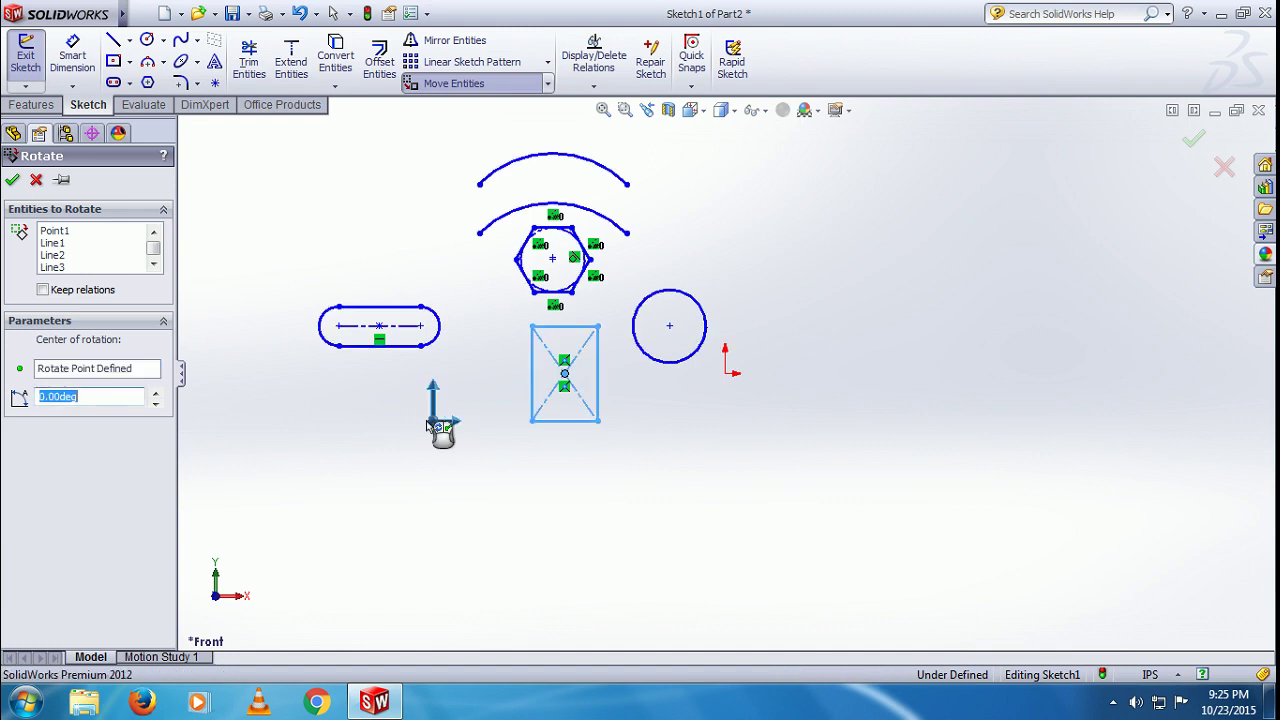
pyautogui.moveTo(155, 394); pyautogui.dragTo(166, 410)
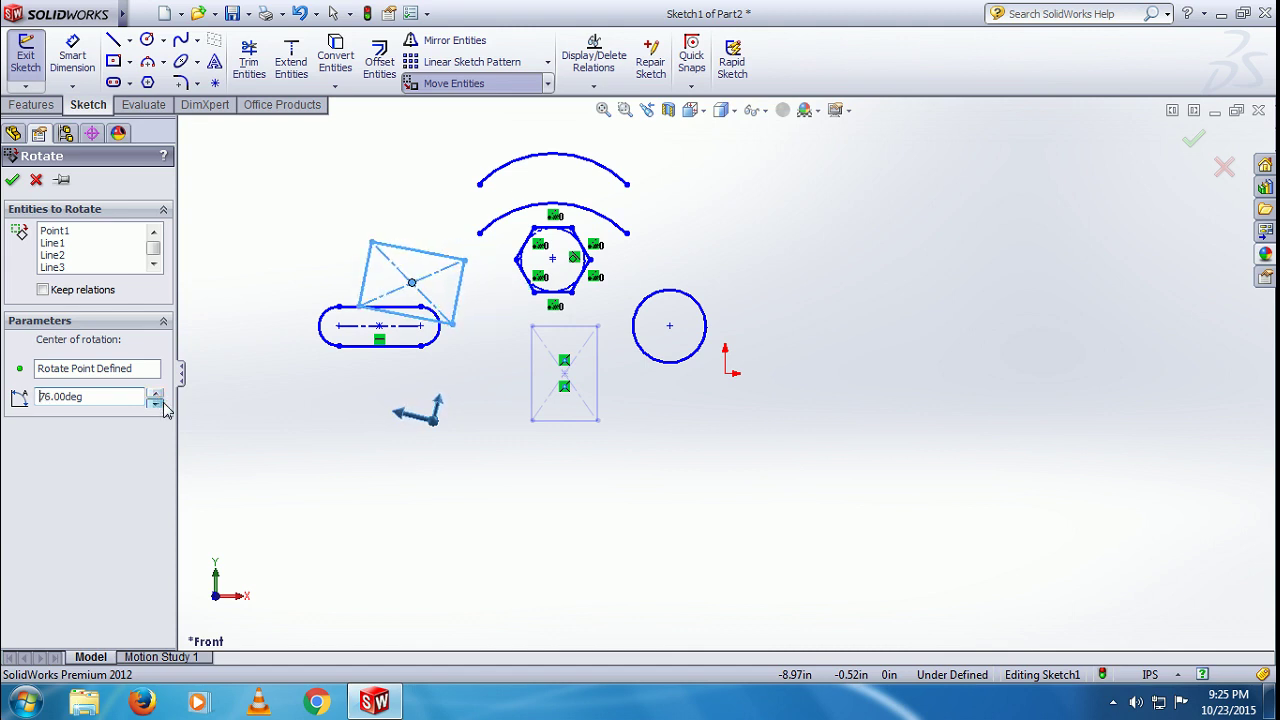
pyautogui.click(13, 180)
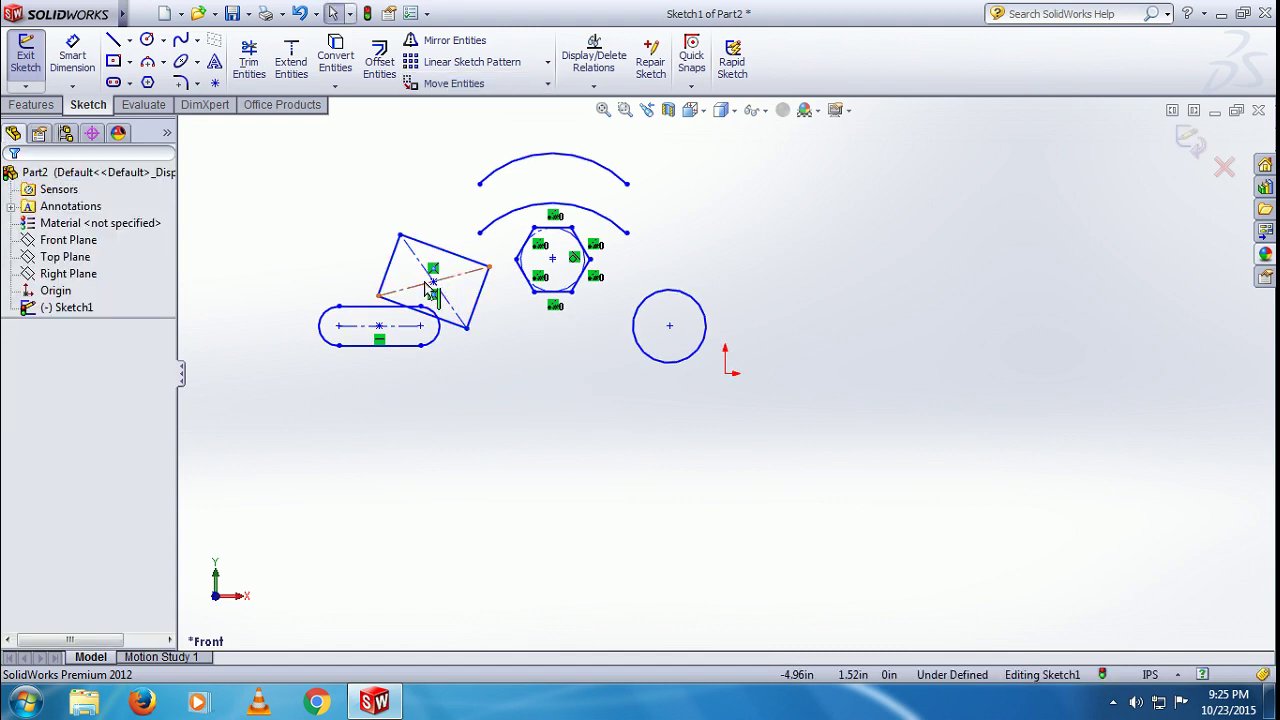
# - Undo an accidental drag that distorted the rotated rectangle
pyautogui.moveTo(433, 287); pyautogui.dragTo(519, 352)
pyautogui.click(522, 366)
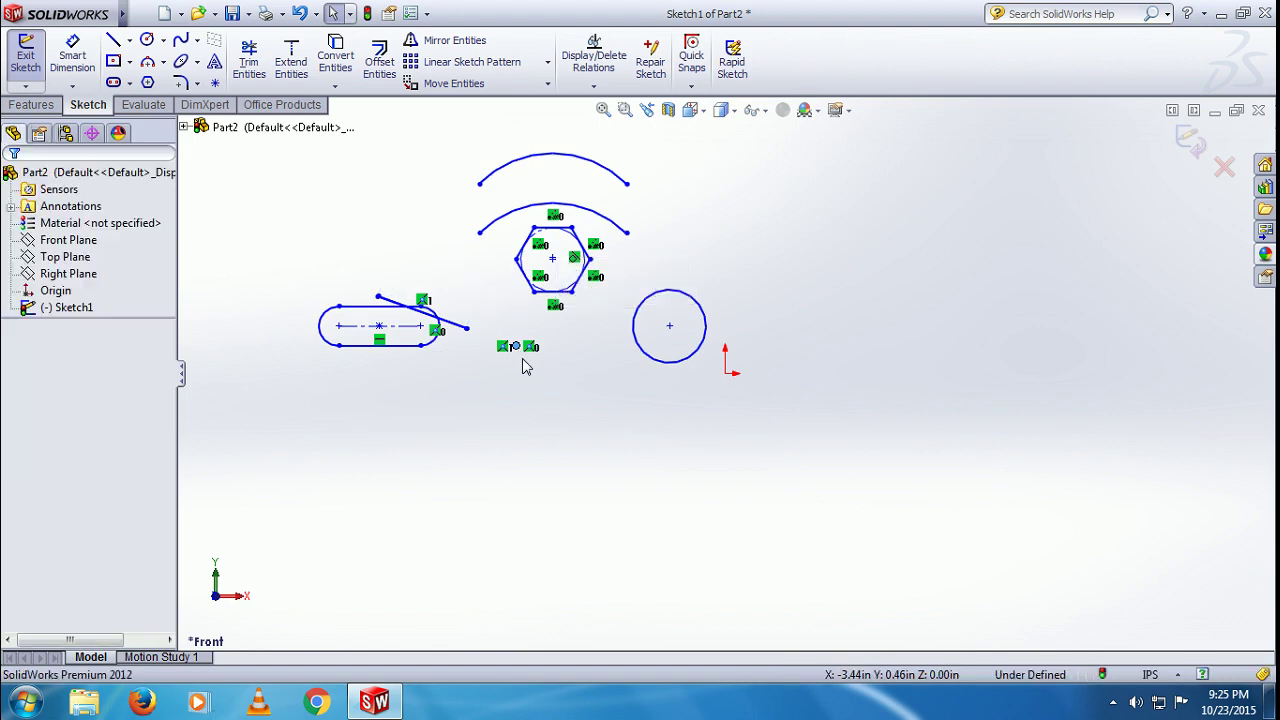
pyautogui.hotkey('ctrl', 'z')
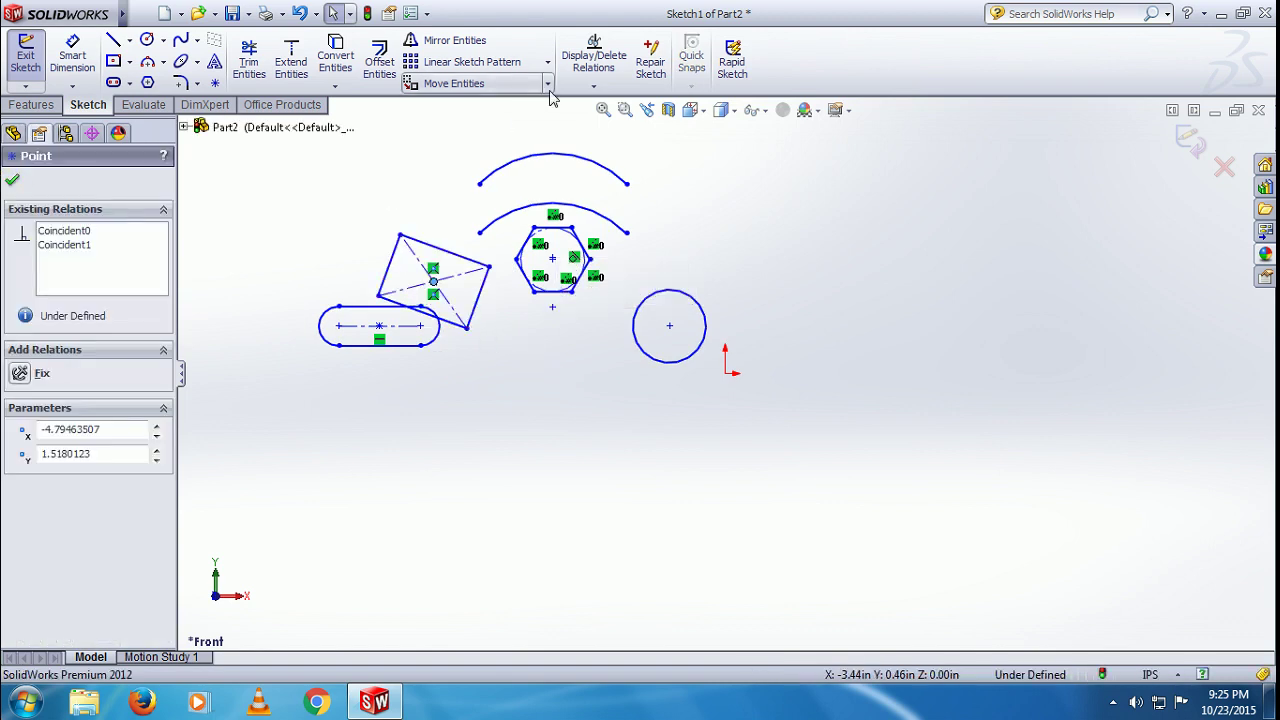
# - Set up Scale Entities on the circle, removing Point1 and scaling about the circle's centre
pyautogui.click(548, 86)
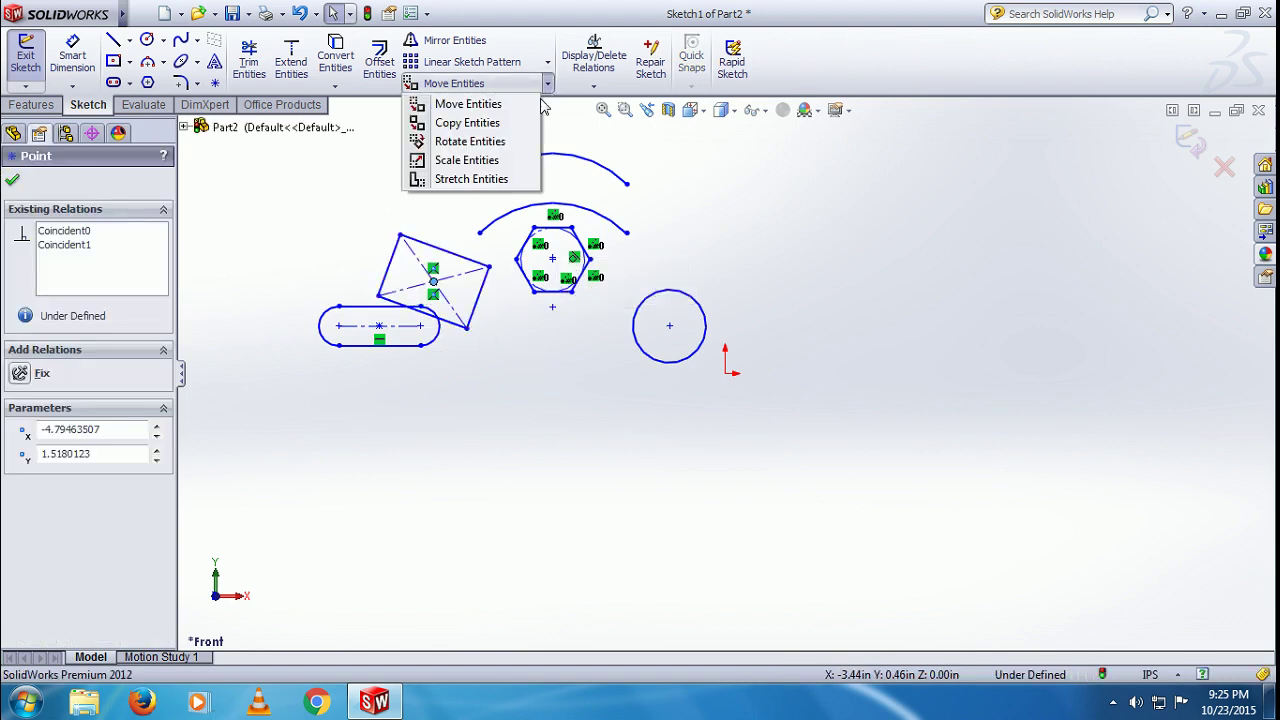
pyautogui.click(516, 172)
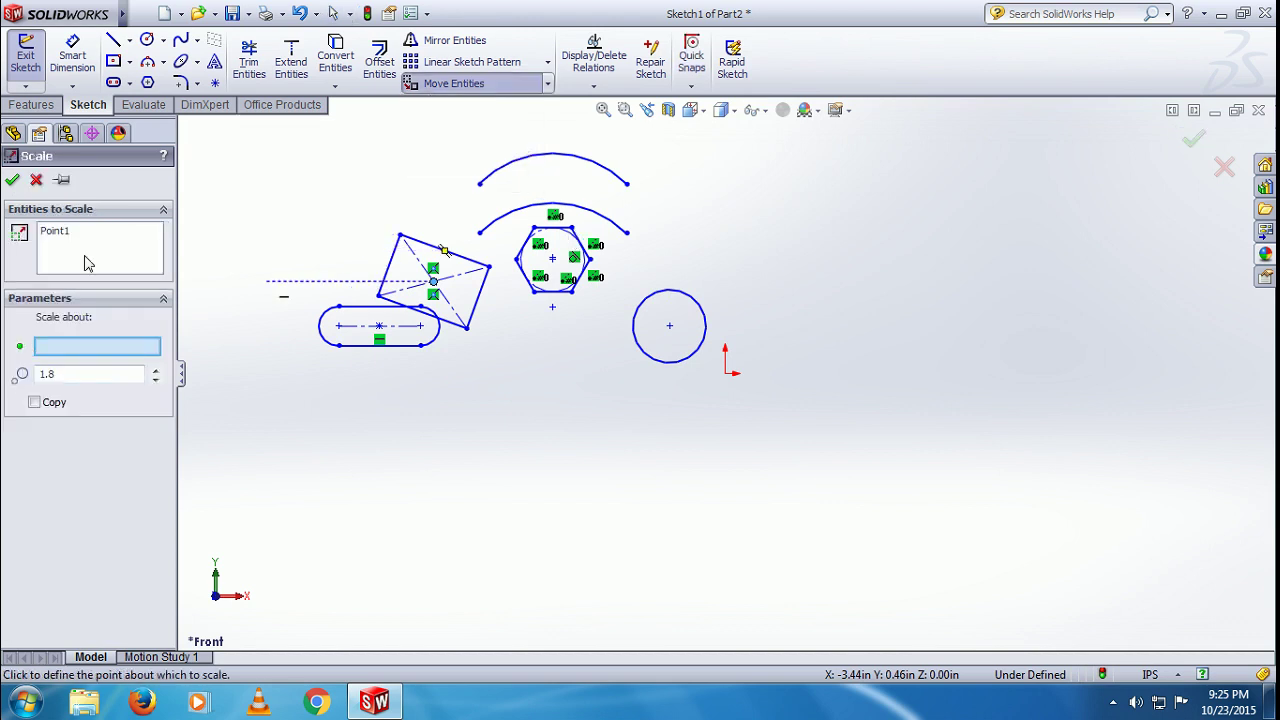
pyautogui.rightClick(85, 262)
pyautogui.click(130, 254)
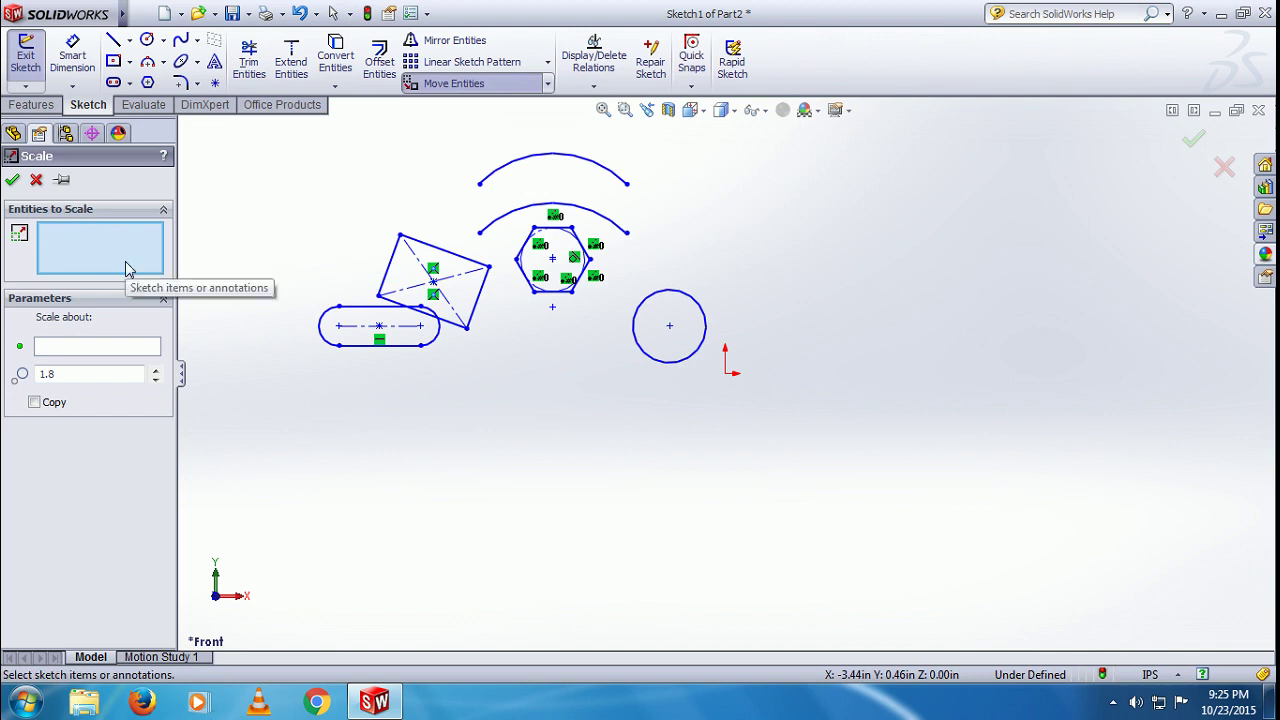
pyautogui.click(662, 318)
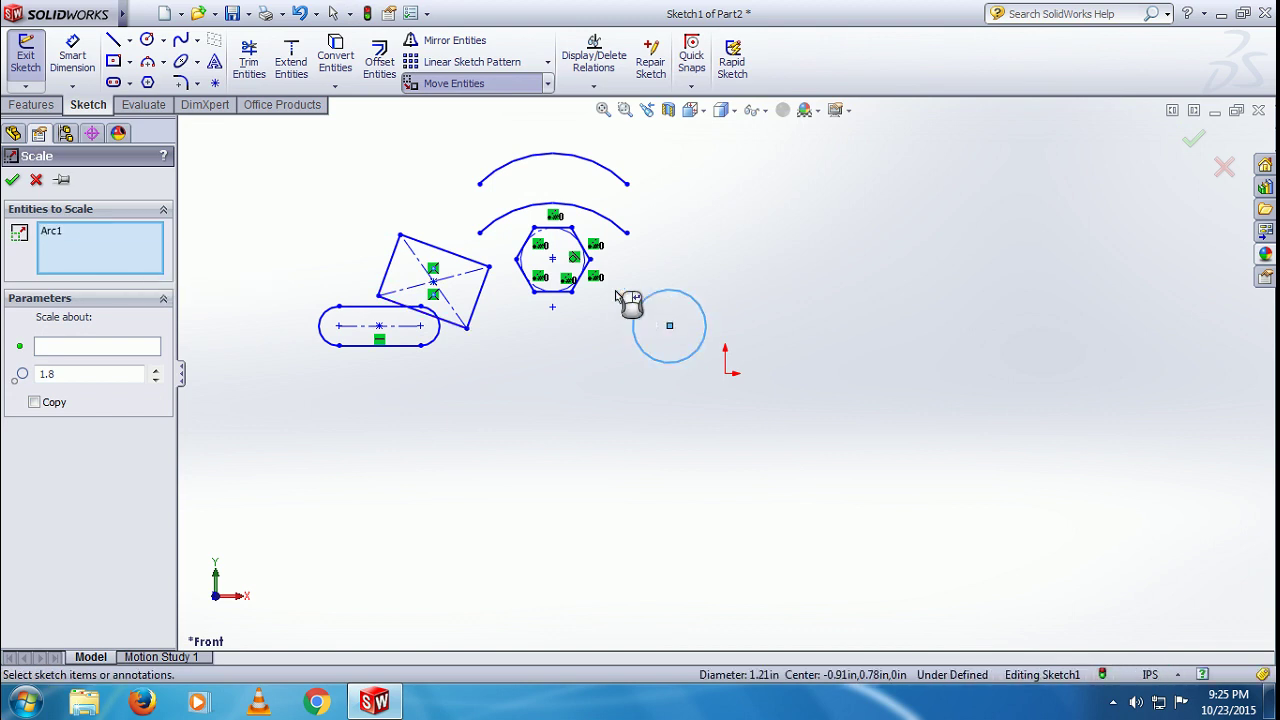
pyautogui.click(110, 348)
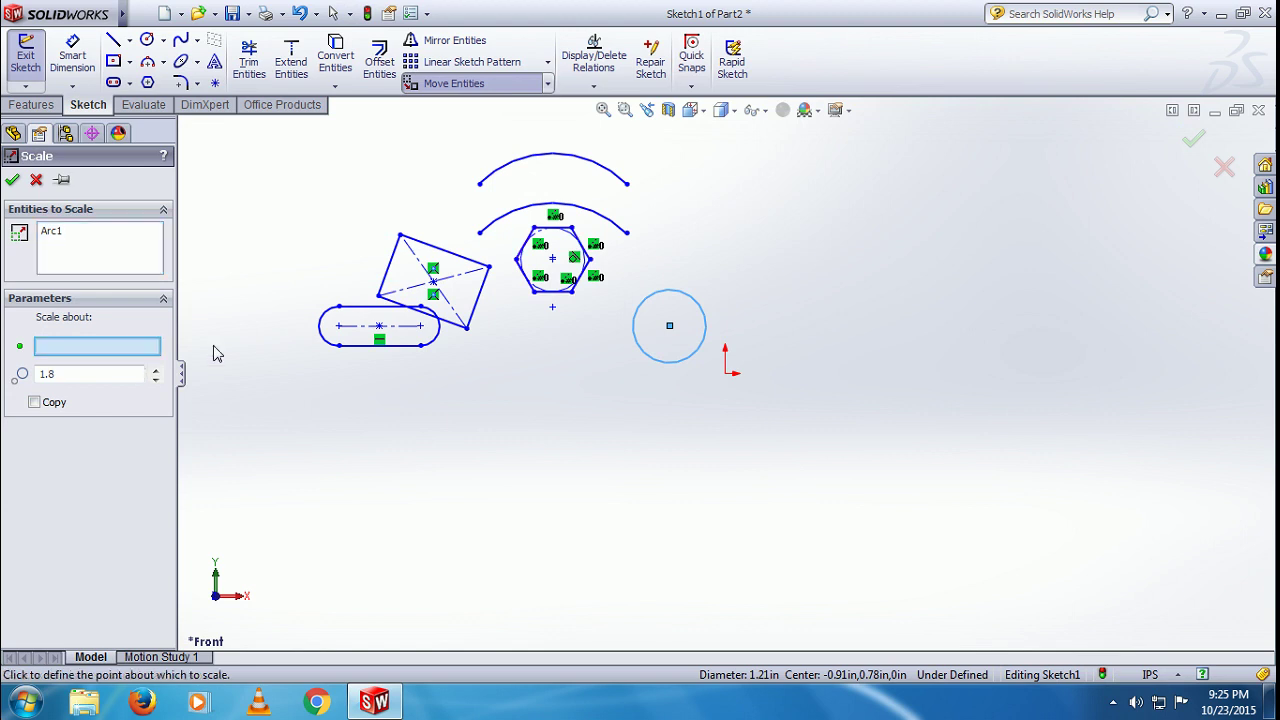
pyautogui.click(669, 326)
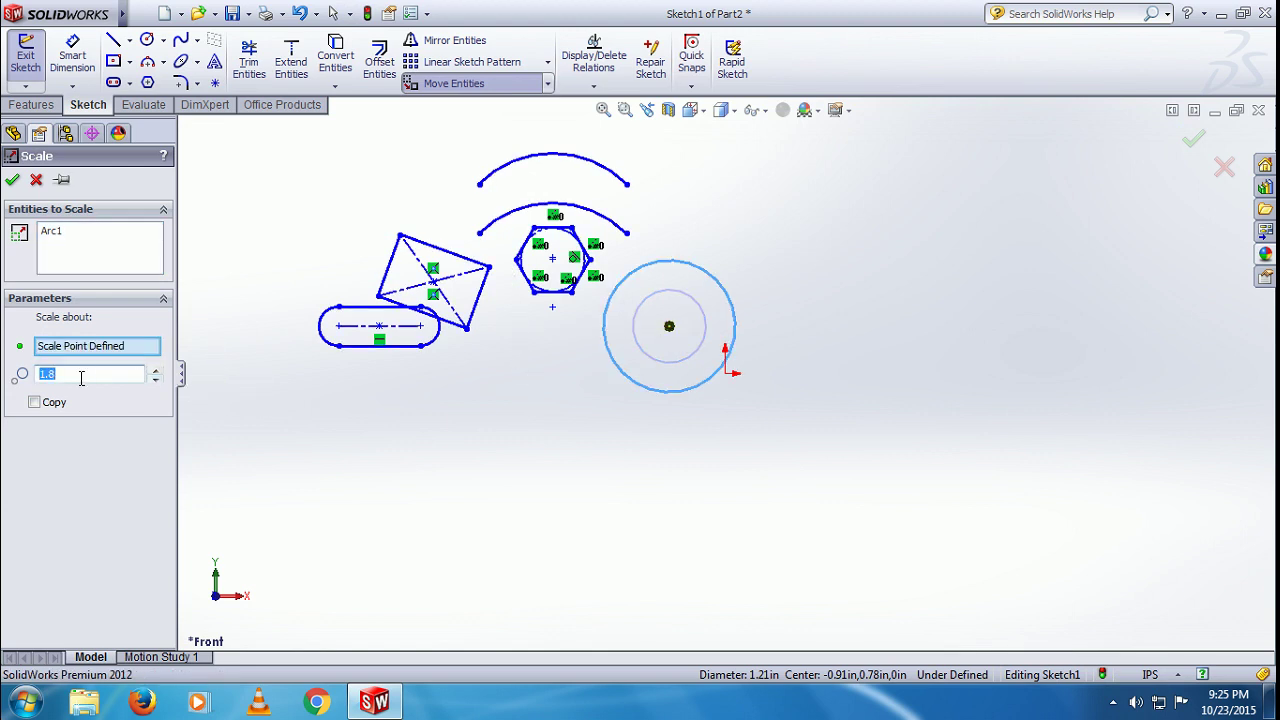
# - Enable Copy in the Scale options and set the number of copies to 4
pyautogui.scroll(2, 155, 374)
pyautogui.scroll(1, 155, 374)
pyautogui.scroll(3, 155, 374)
pyautogui.scroll(3, 155, 374)
pyautogui.scroll(2, 155, 374)
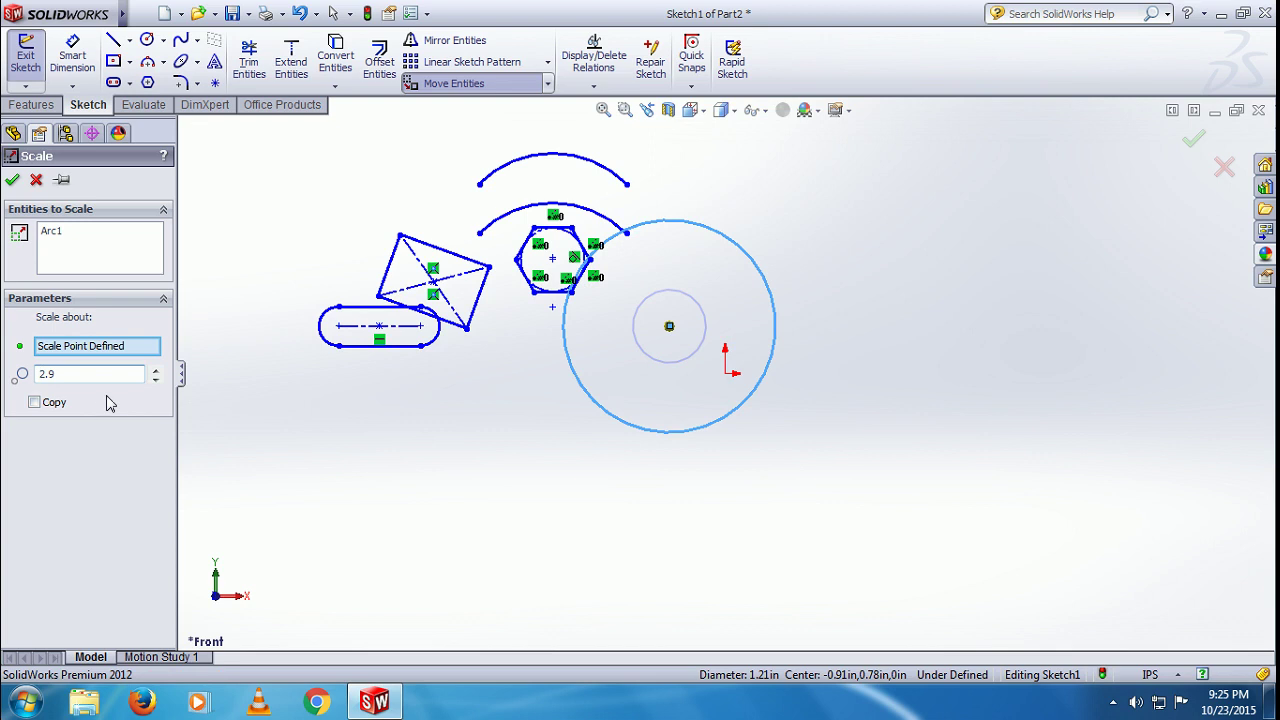
pyautogui.click(35, 402)
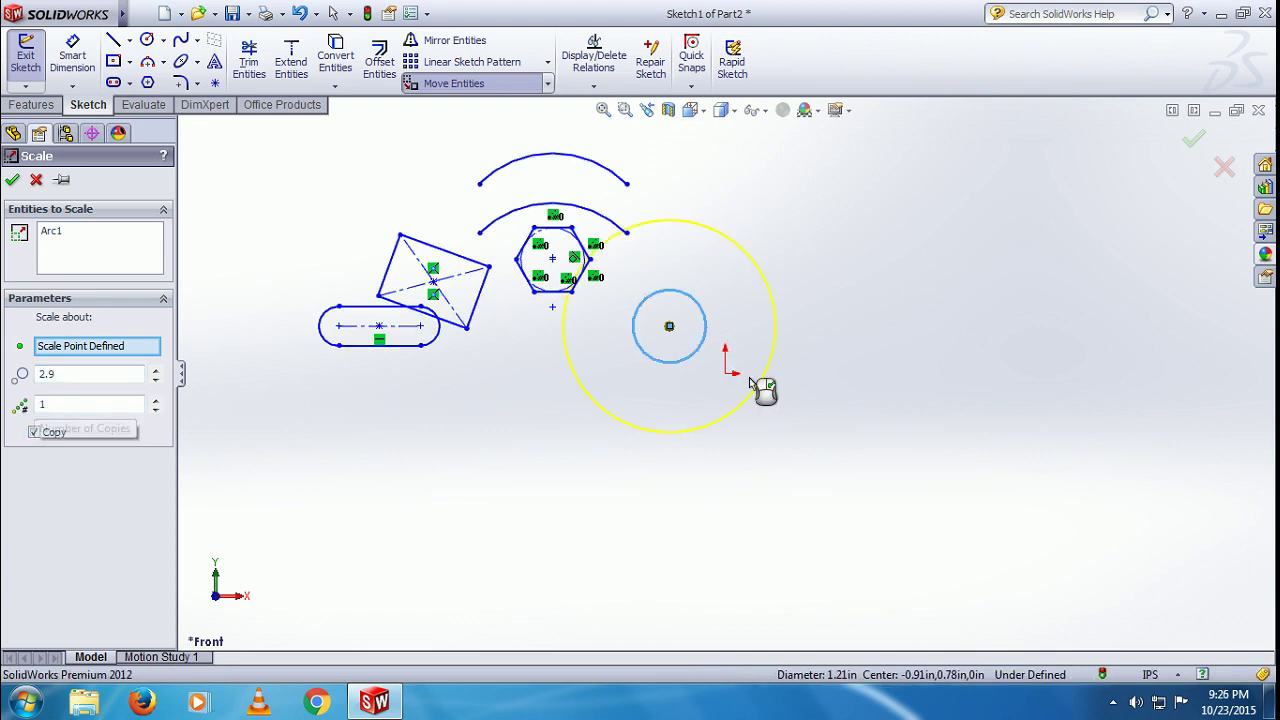
pyautogui.click(156, 399)
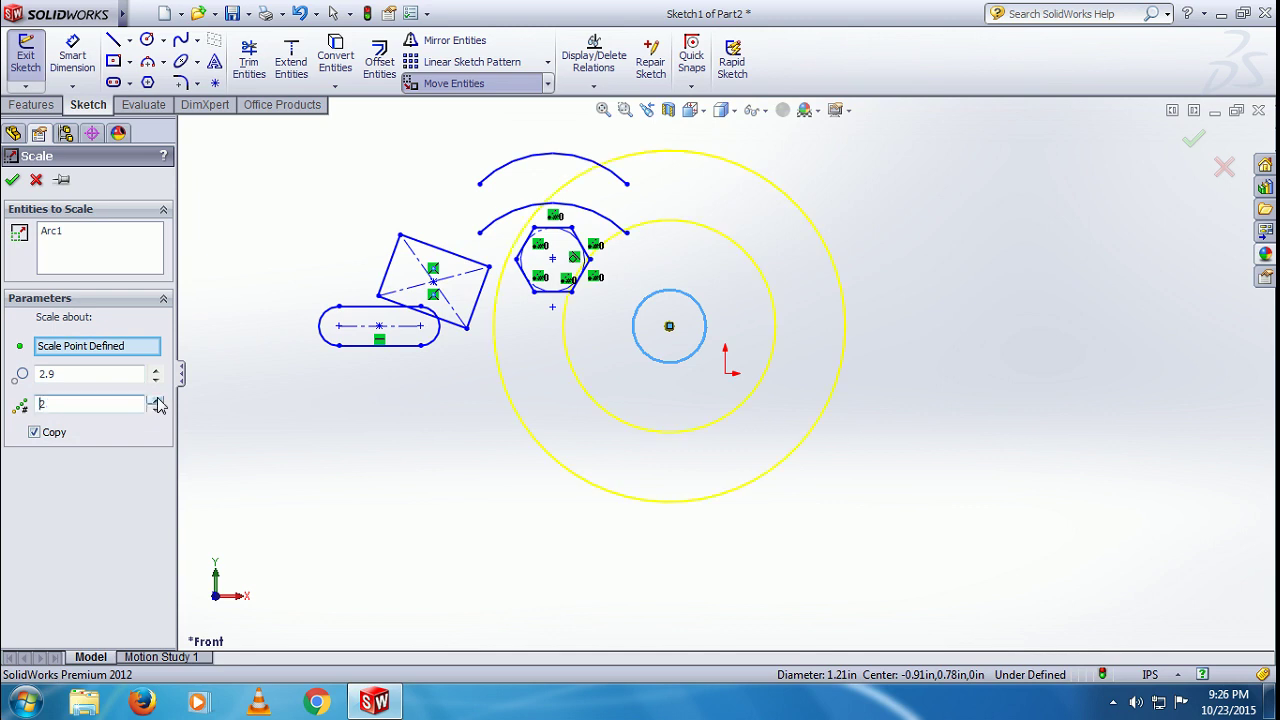
pyautogui.click(156, 399)
pyautogui.click(156, 399)
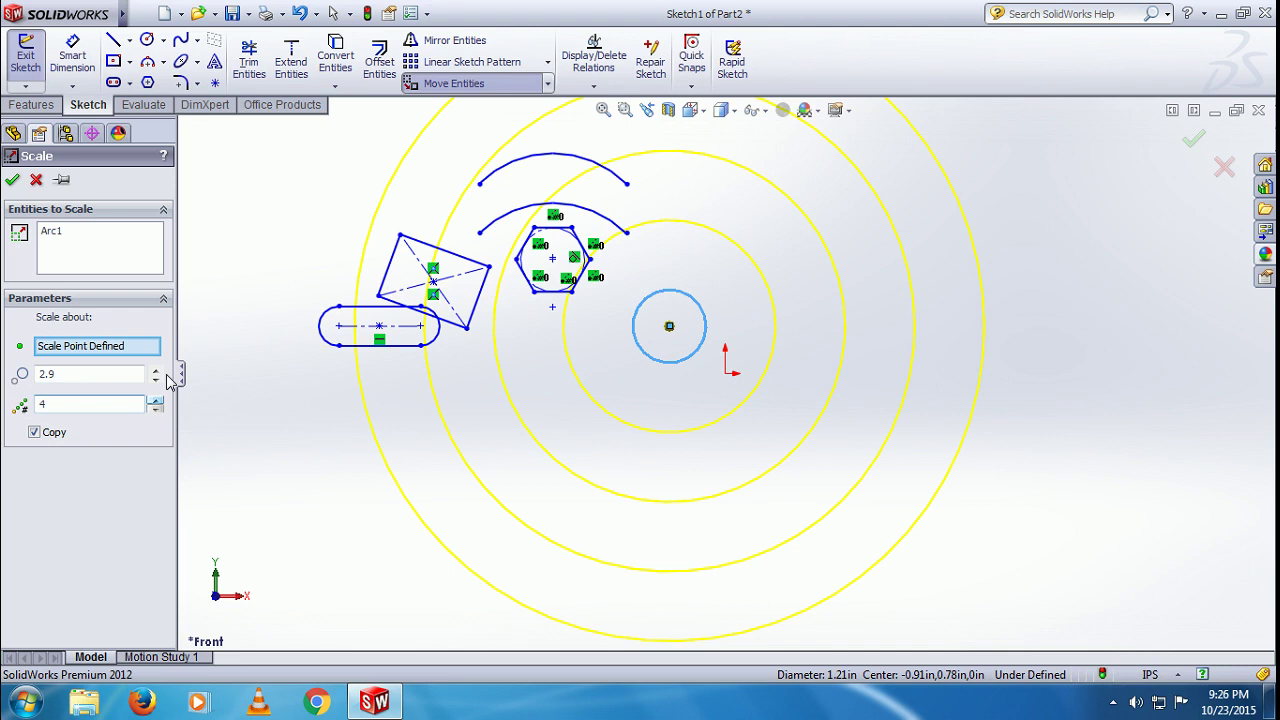
# - Set the scale factor to 1.5
pyautogui.click(157, 370)
pyautogui.click(156, 369)
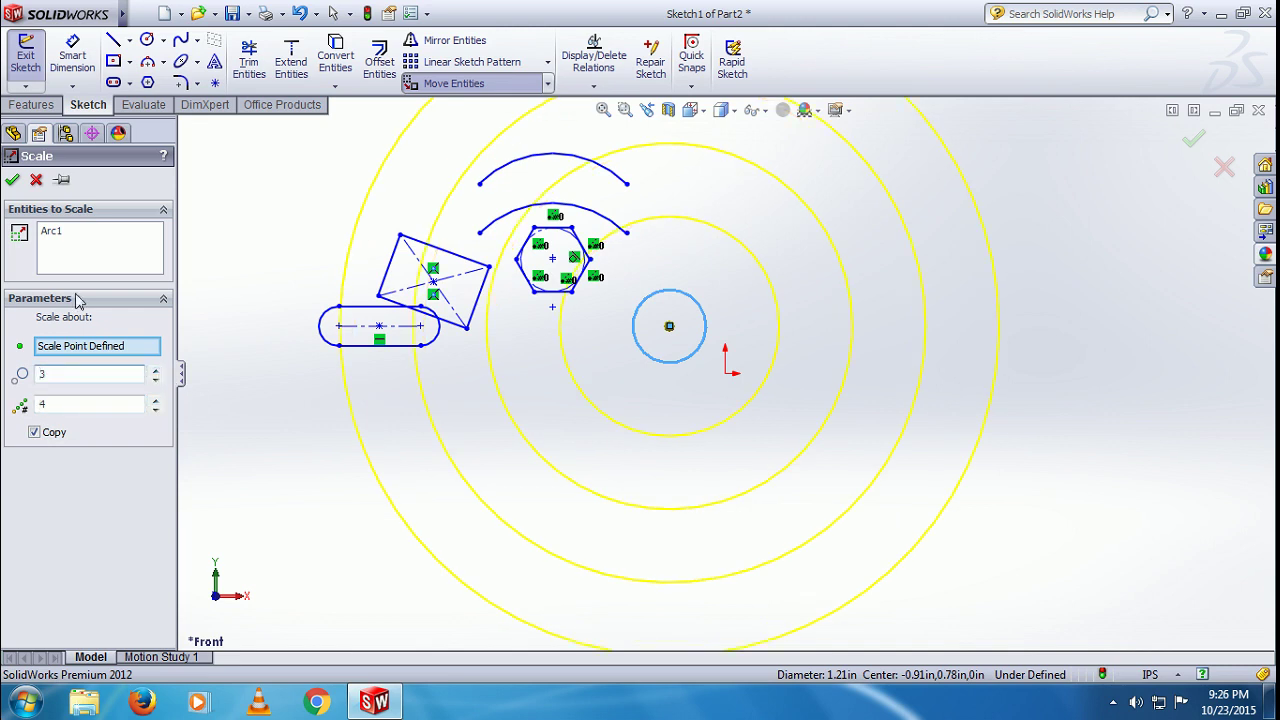
pyautogui.click(156, 379)
pyautogui.click(156, 379)
pyautogui.click(156, 379)
pyautogui.click(156, 379)
pyautogui.click(156, 379)
pyautogui.click(156, 379)
pyautogui.click(156, 379)
pyautogui.click(156, 379)
pyautogui.click(156, 379)
pyautogui.click(156, 379)
pyautogui.click(156, 379)
pyautogui.click(156, 379)
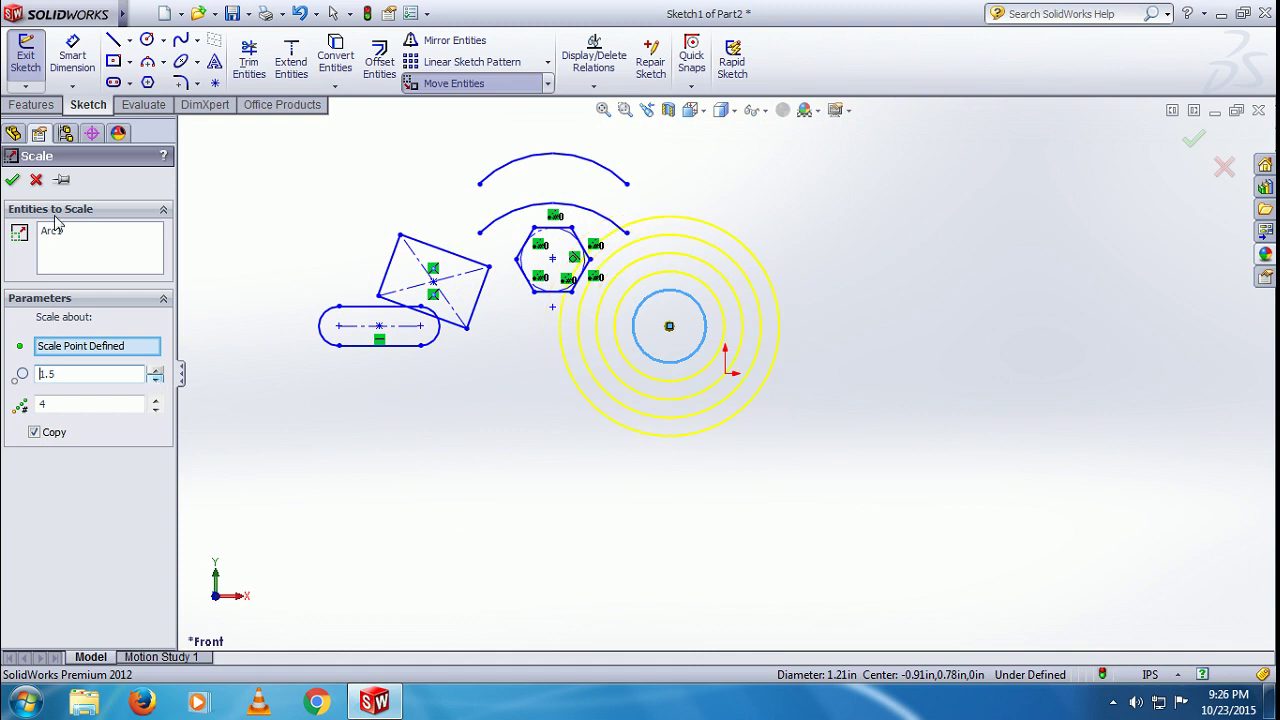
# - Apply the 1.5 scale to create four concentric circle copies, then zoom and orbit to inspect
pyautogui.click(13, 181)
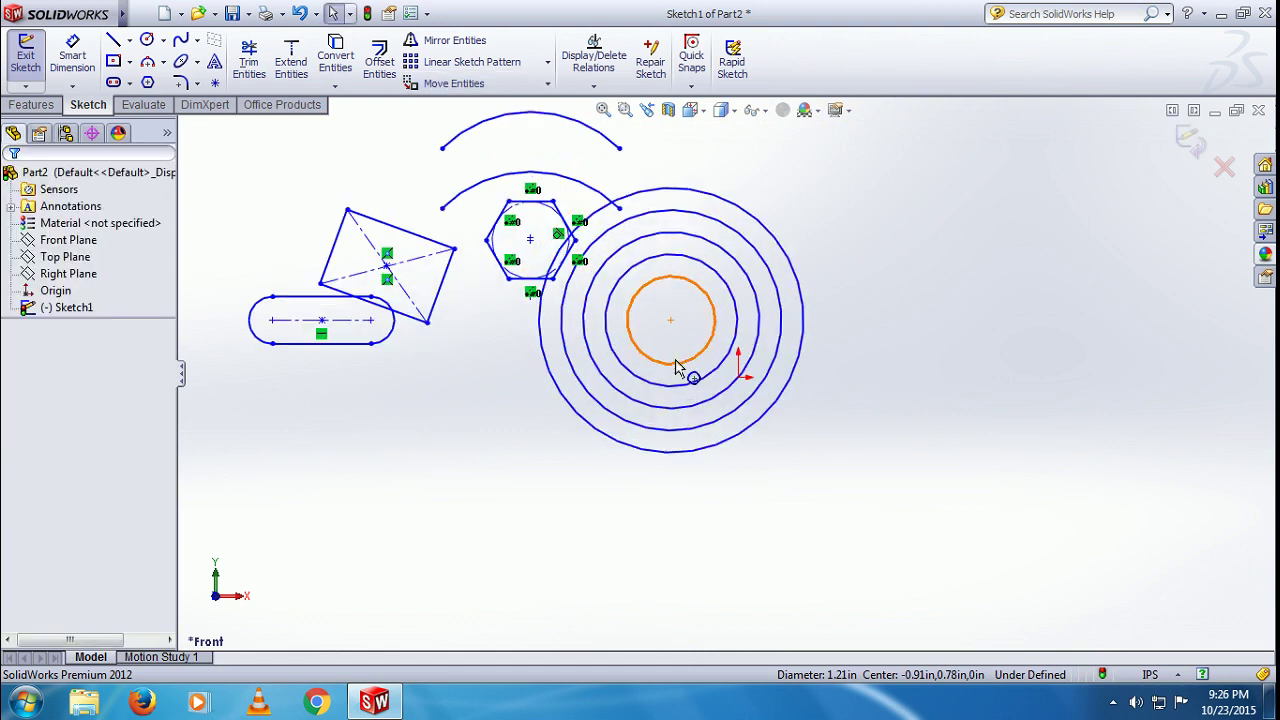
pyautogui.scroll(-2, 665, 360)
pyautogui.moveTo(395, 370); pyautogui.dragTo(408, 377, button='middle')
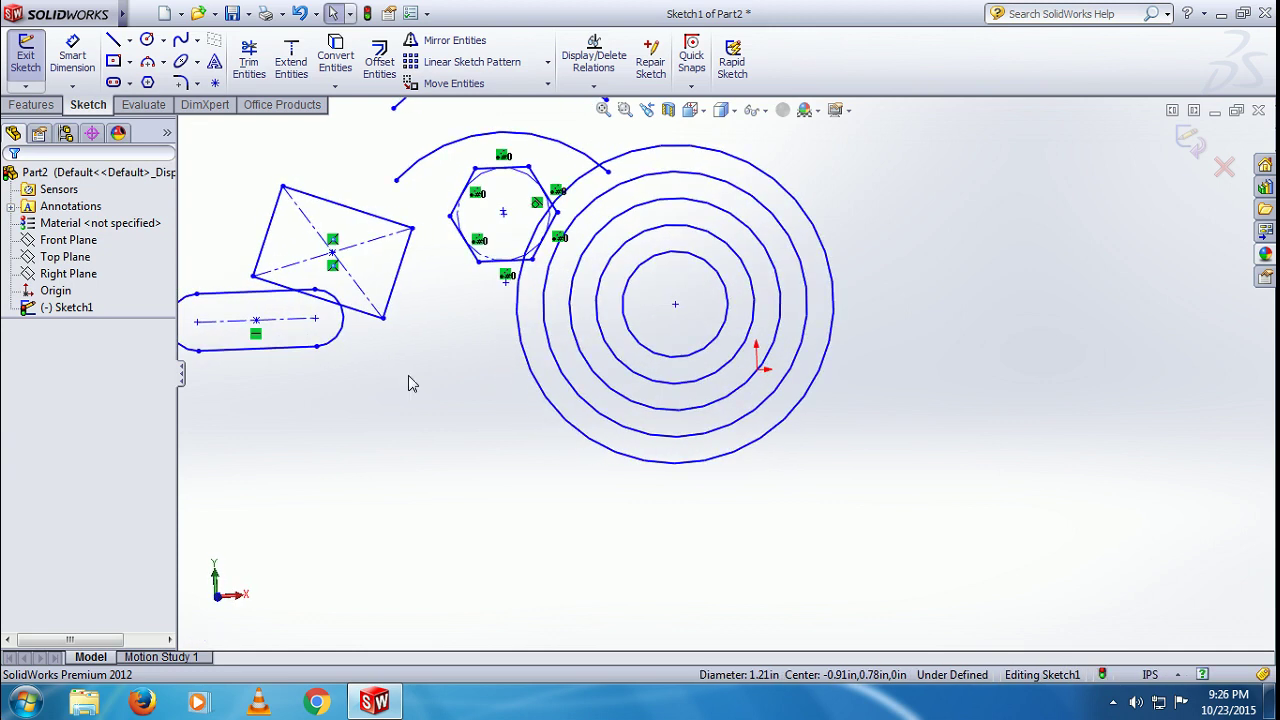